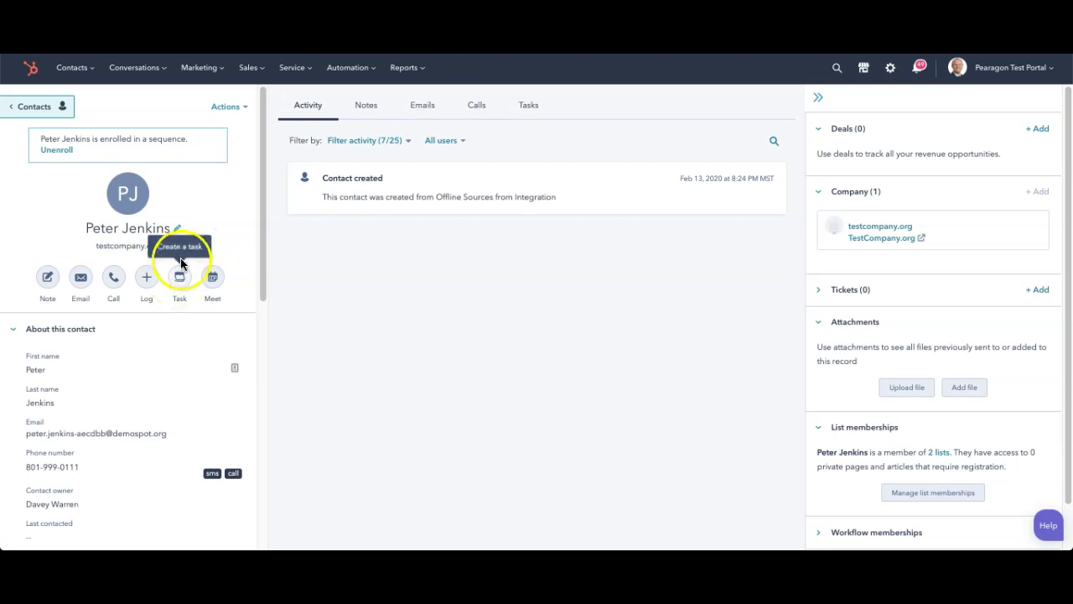
Step: Start a new task on the contact record titled "My Task to Do", with the note "Let's get this done" and high priority
{"action": "left_click", "coordinate": [528, 107]}
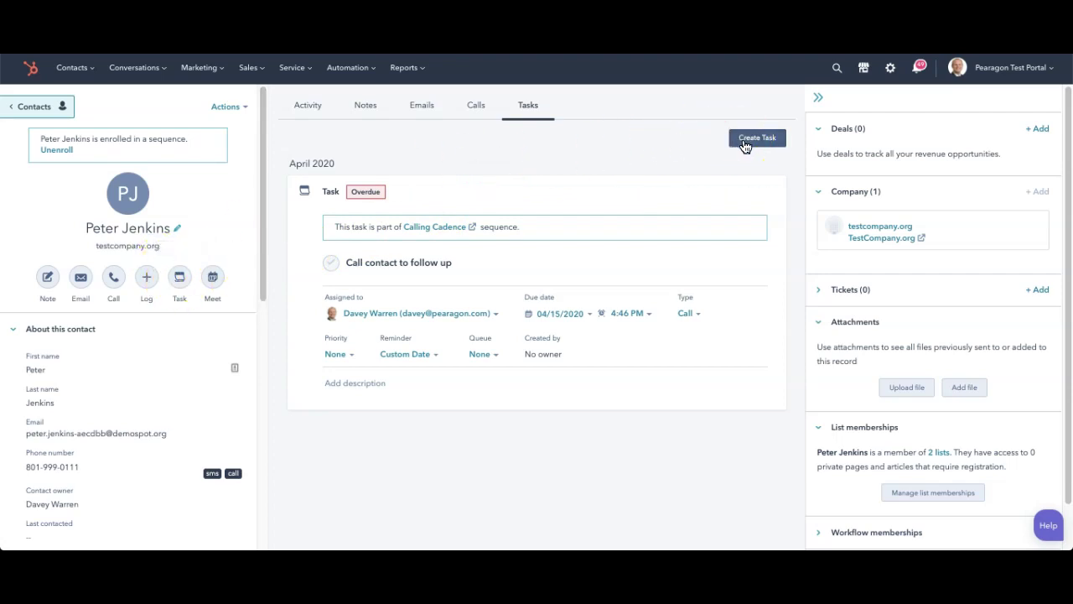
{"action": "left_click", "coordinate": [179, 281]}
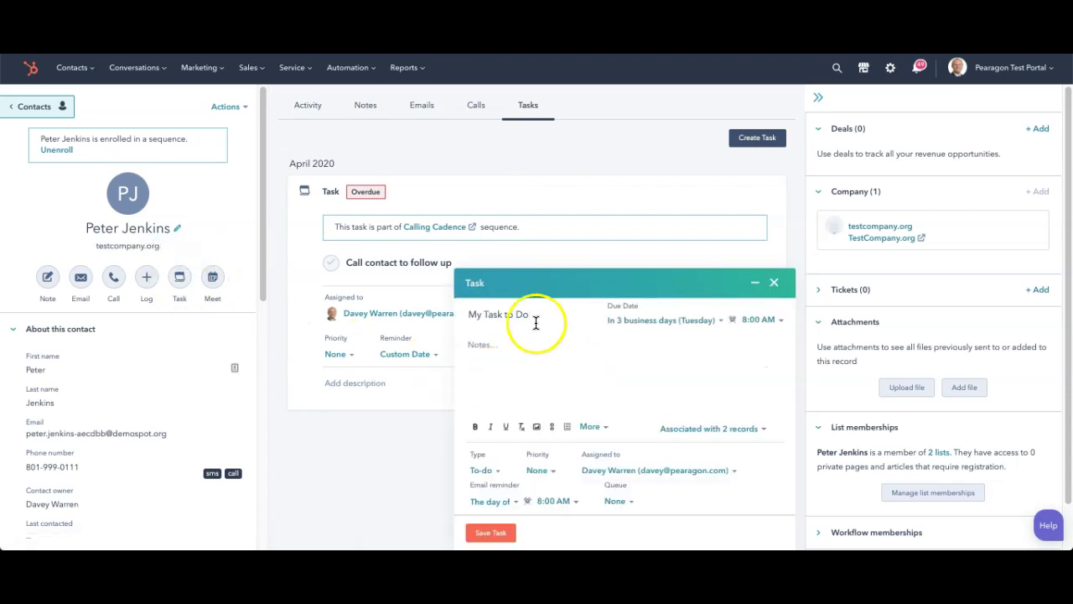
{"action": "left_click", "coordinate": [515, 313]}
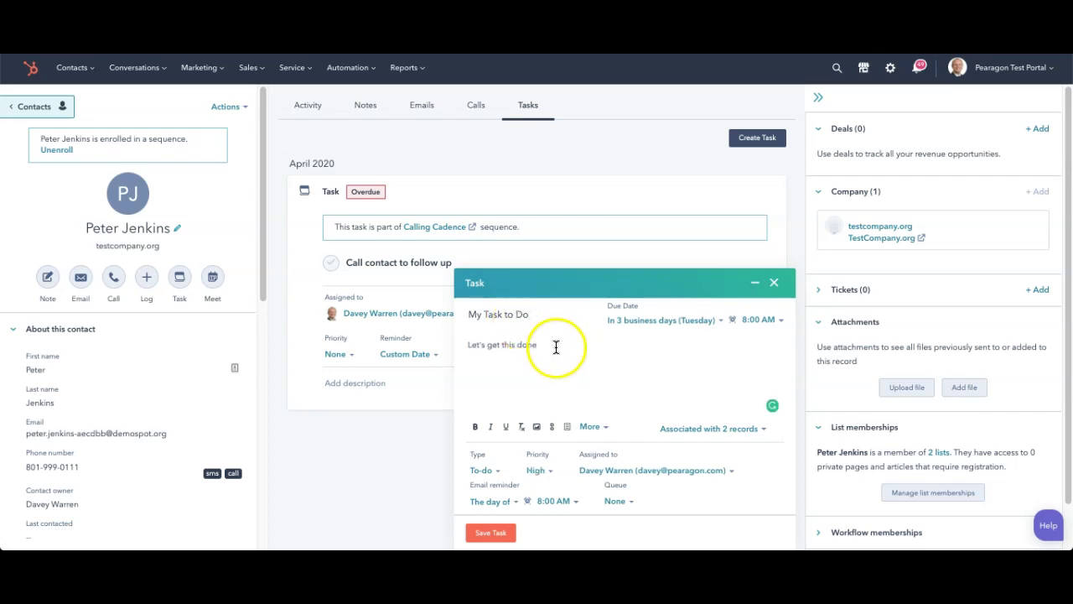
{"action": "left_click", "coordinate": [585, 340]}
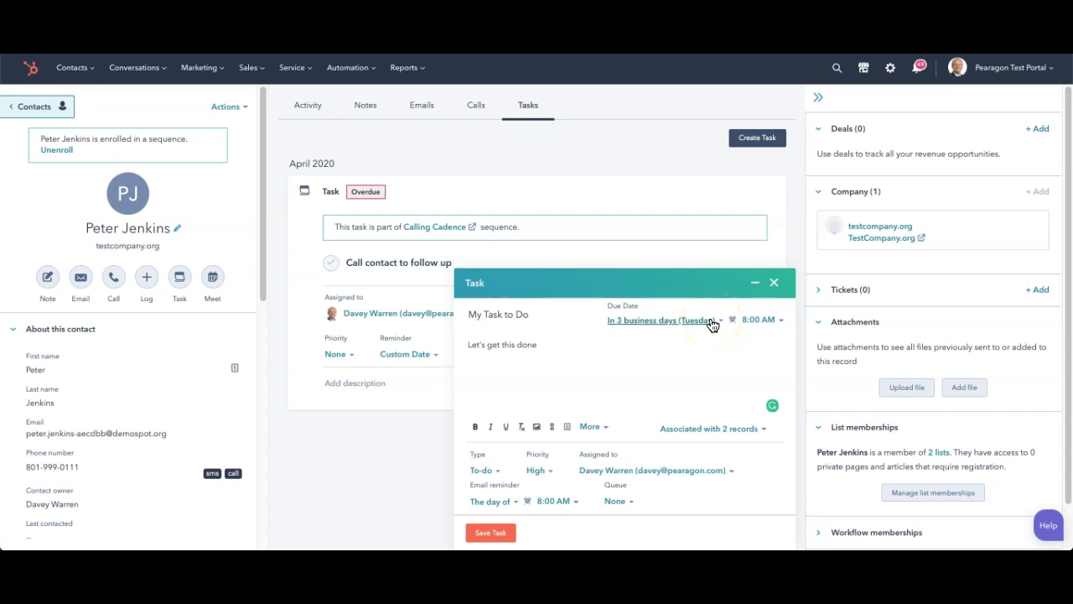
Step: Look at the due time and due date options for the new task
{"action": "left_click", "coordinate": [779, 320]}
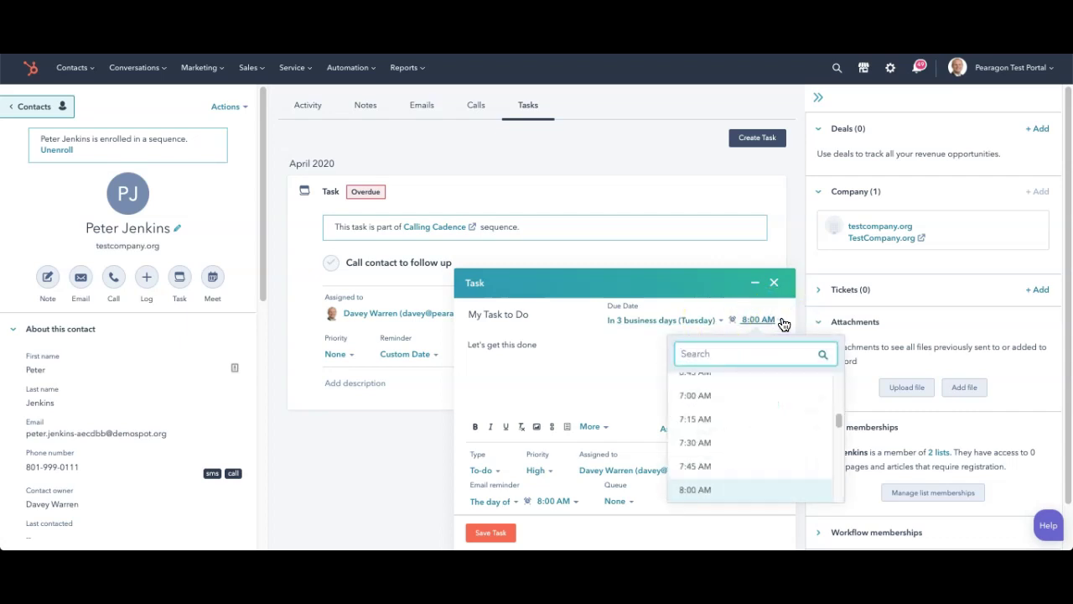
{"action": "left_click", "coordinate": [719, 319]}
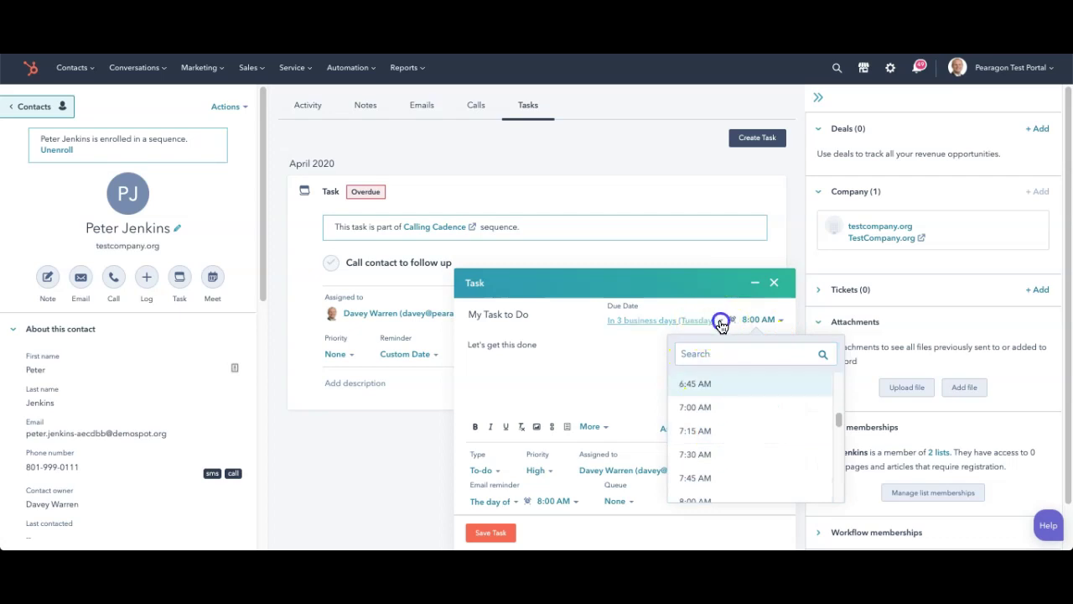
{"action": "left_click", "coordinate": [695, 354]}
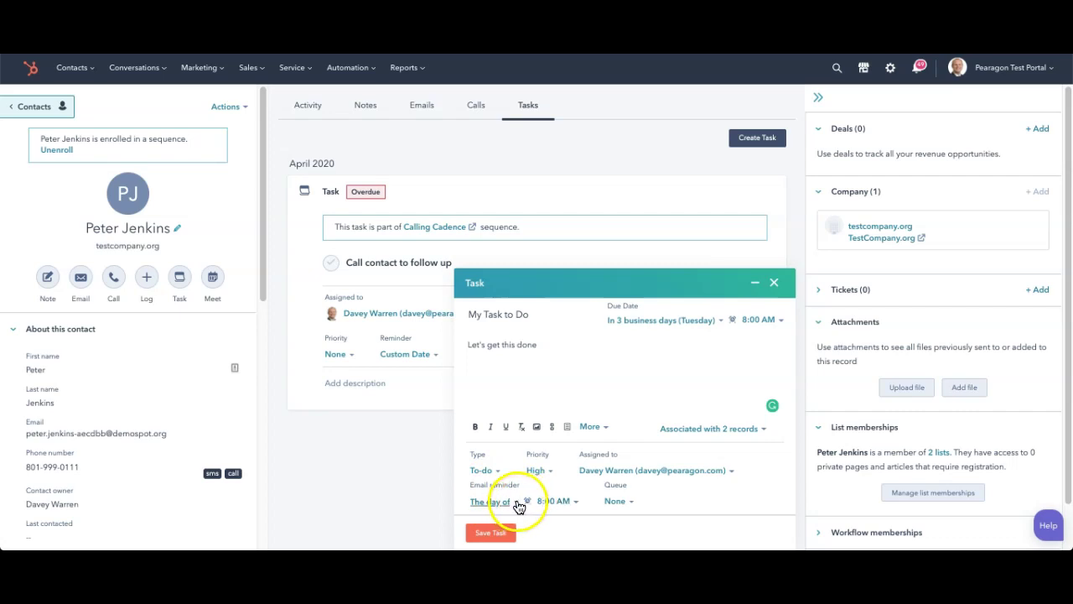
Step: Look at the email reminder and queue options for the new task
{"action": "left_click", "coordinate": [515, 502]}
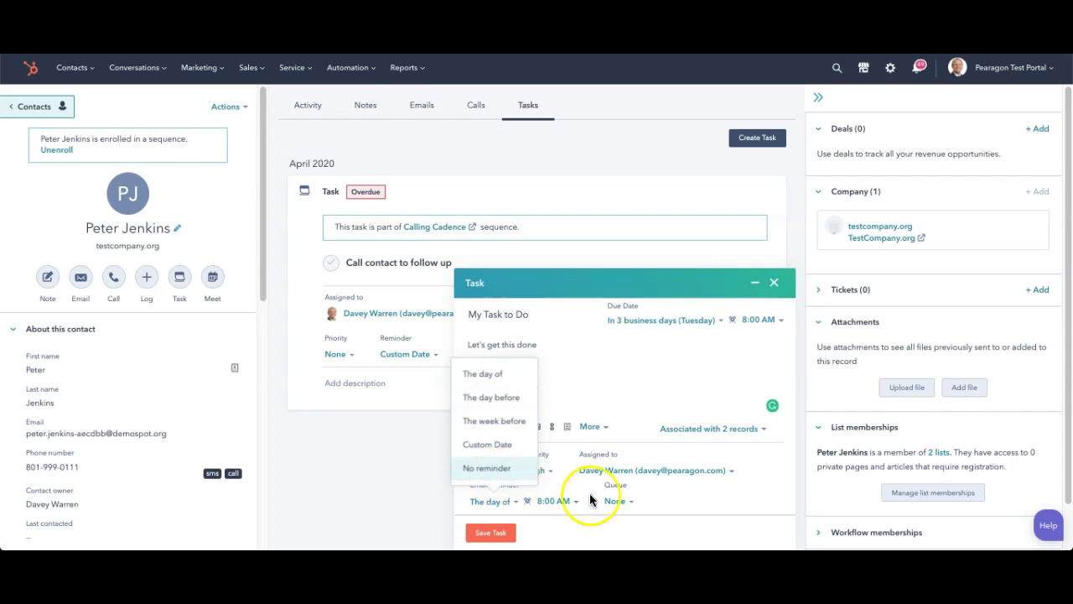
{"action": "left_click", "coordinate": [706, 502]}
{"action": "left_click", "coordinate": [630, 502]}
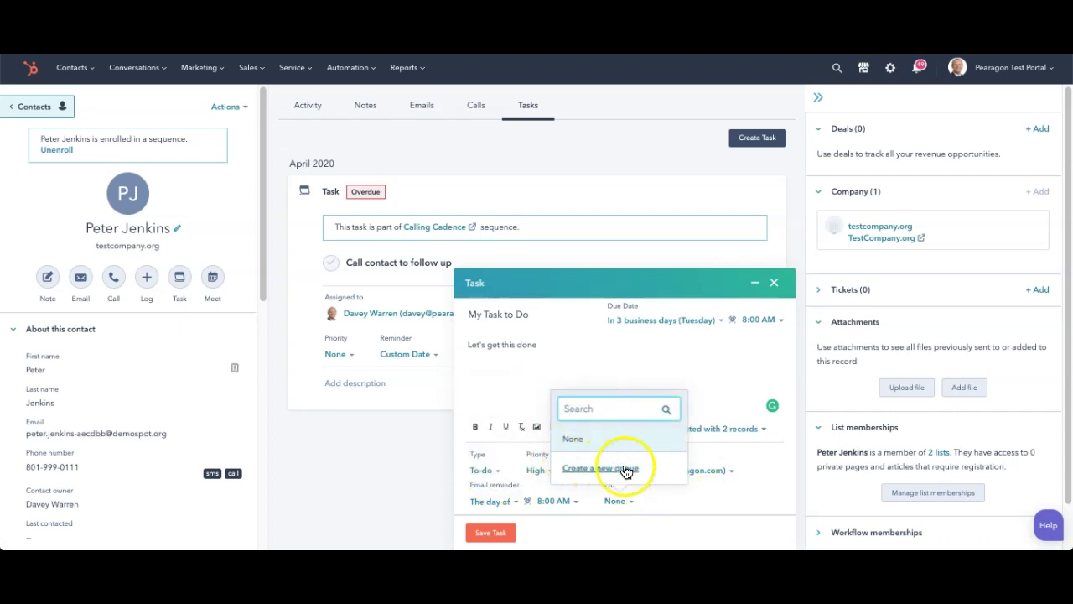
{"action": "left_click", "coordinate": [679, 502]}
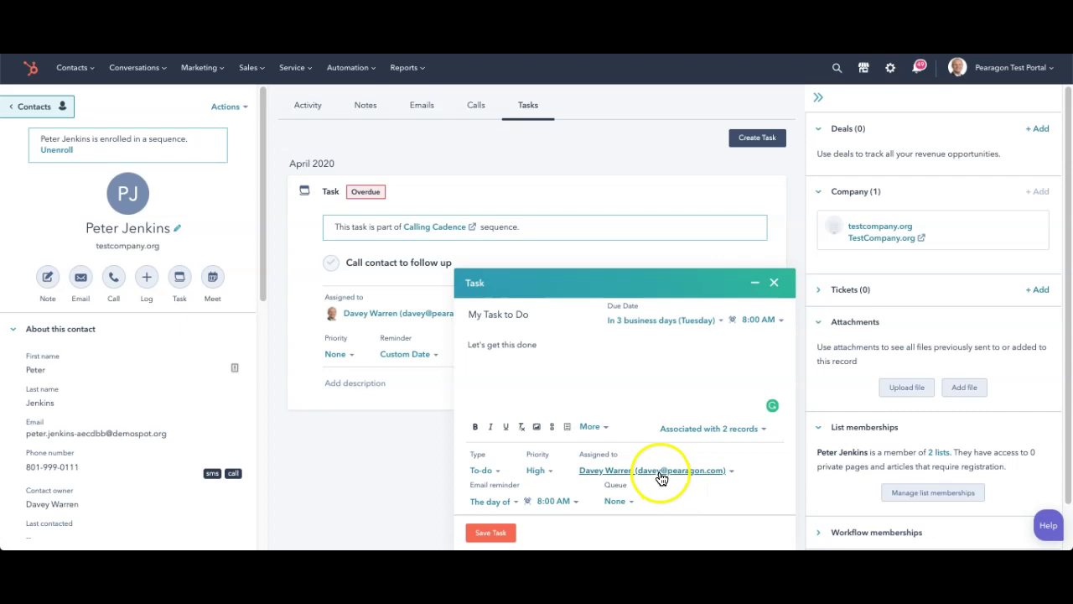
Step: Look through the assignee and priority choices for the new task
{"action": "left_click", "coordinate": [731, 472]}
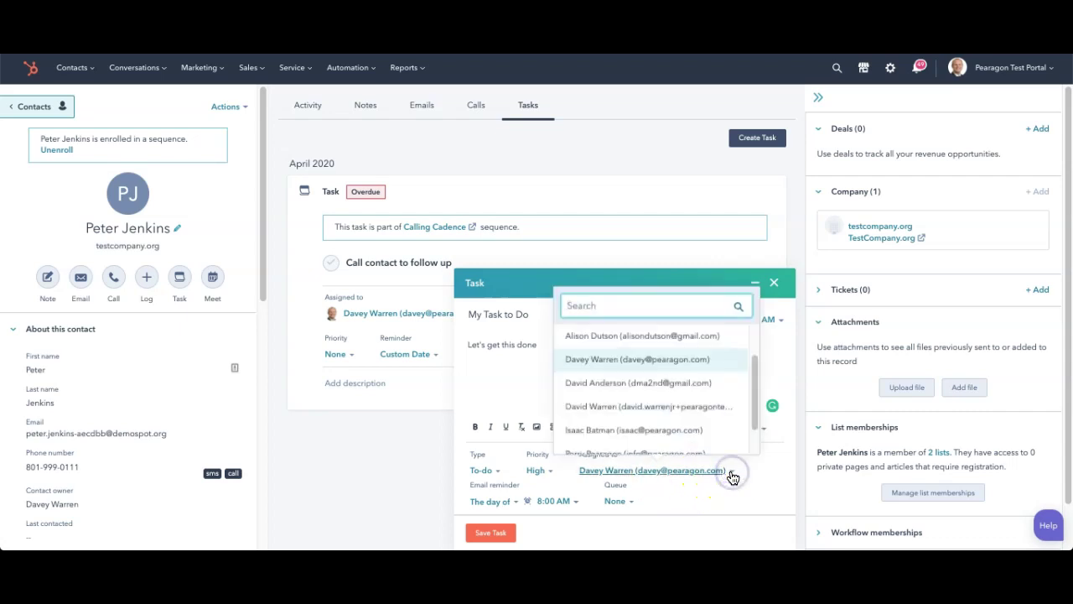
{"action": "left_click", "coordinate": [733, 495]}
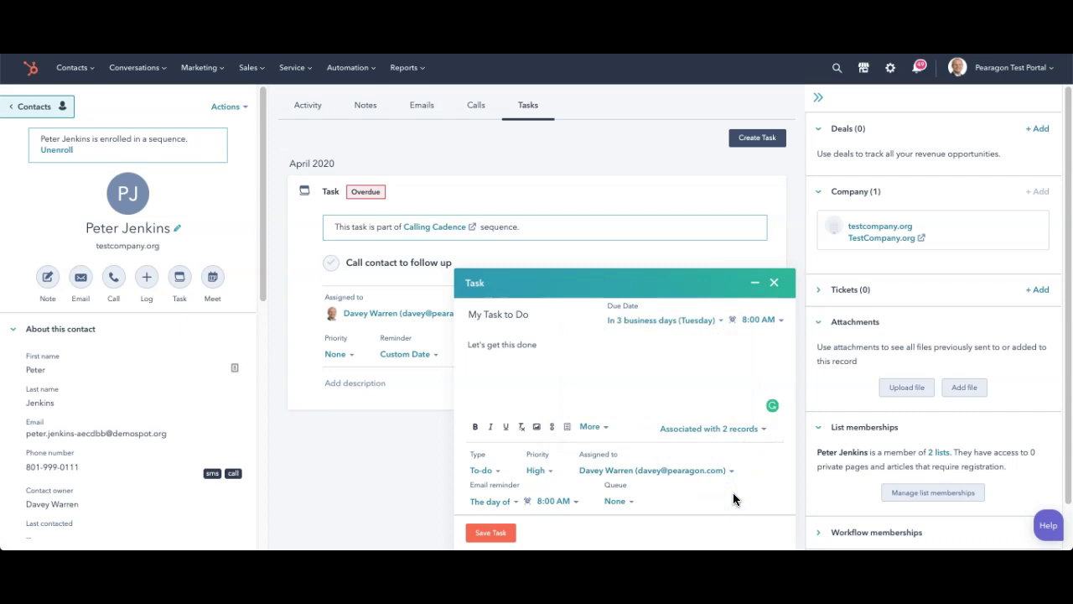
{"action": "left_click", "coordinate": [731, 473]}
{"action": "left_click", "coordinate": [546, 471]}
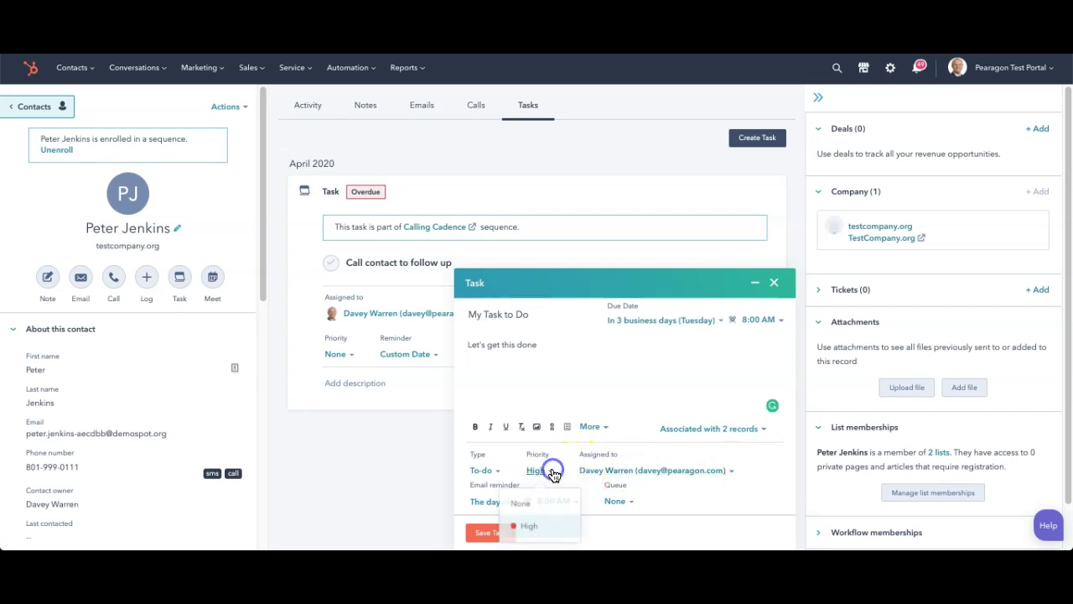
{"action": "left_click", "coordinate": [537, 528]}
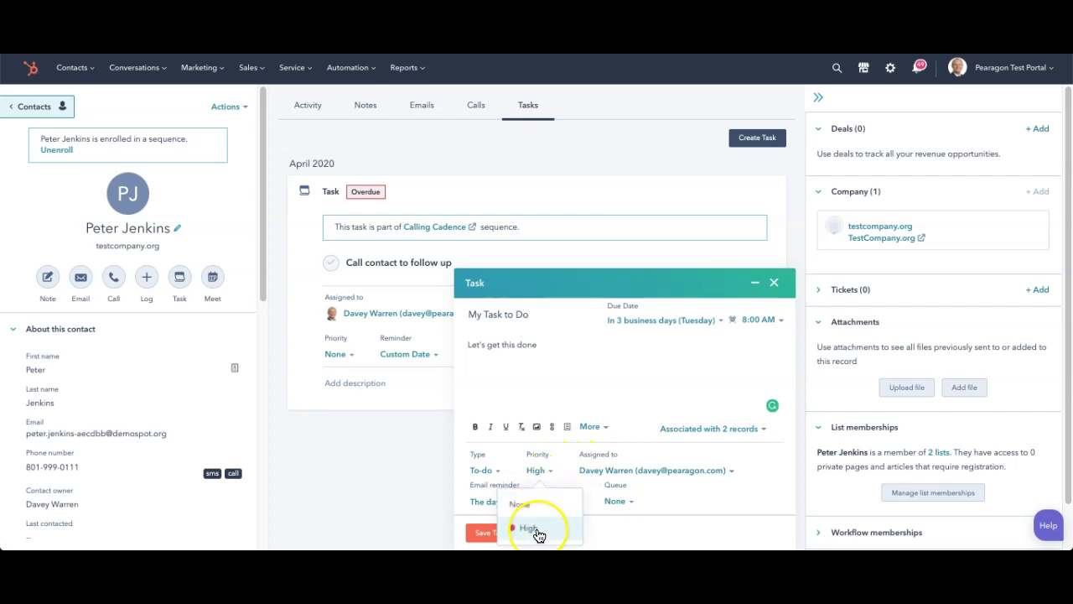
{"action": "left_click", "coordinate": [598, 471]}
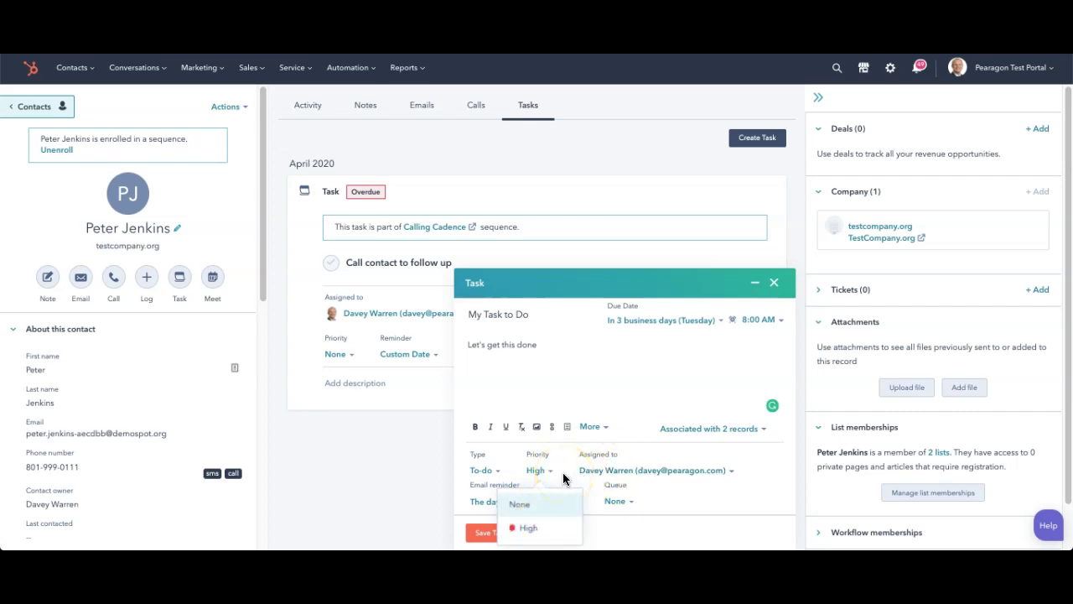
Step: Change the task type to Call and retitle the task "My Task Call"
{"action": "left_click", "coordinate": [503, 474]}
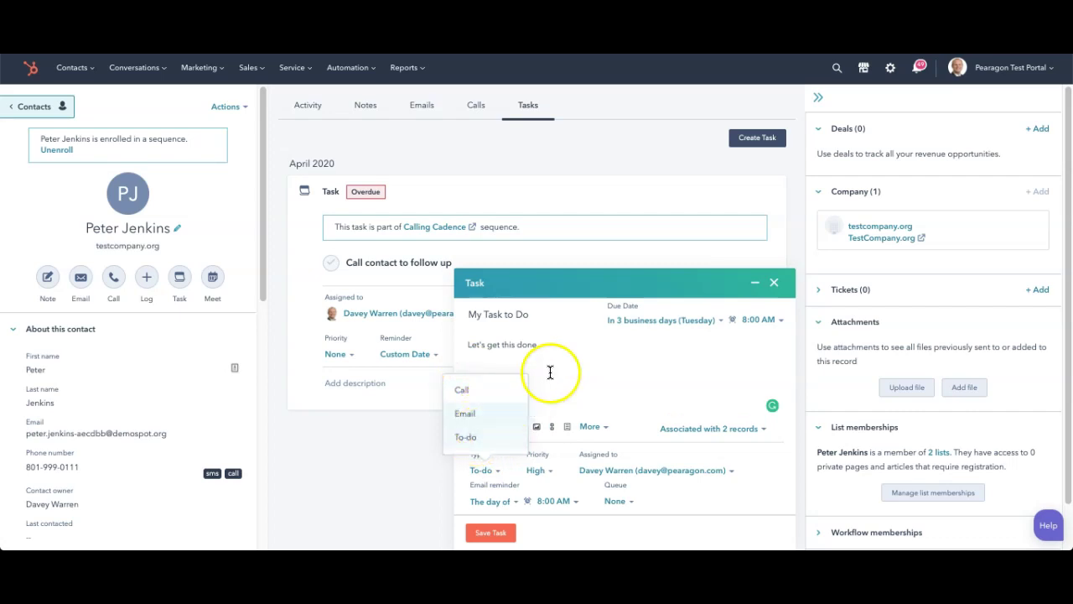
{"action": "left_click", "coordinate": [544, 339]}
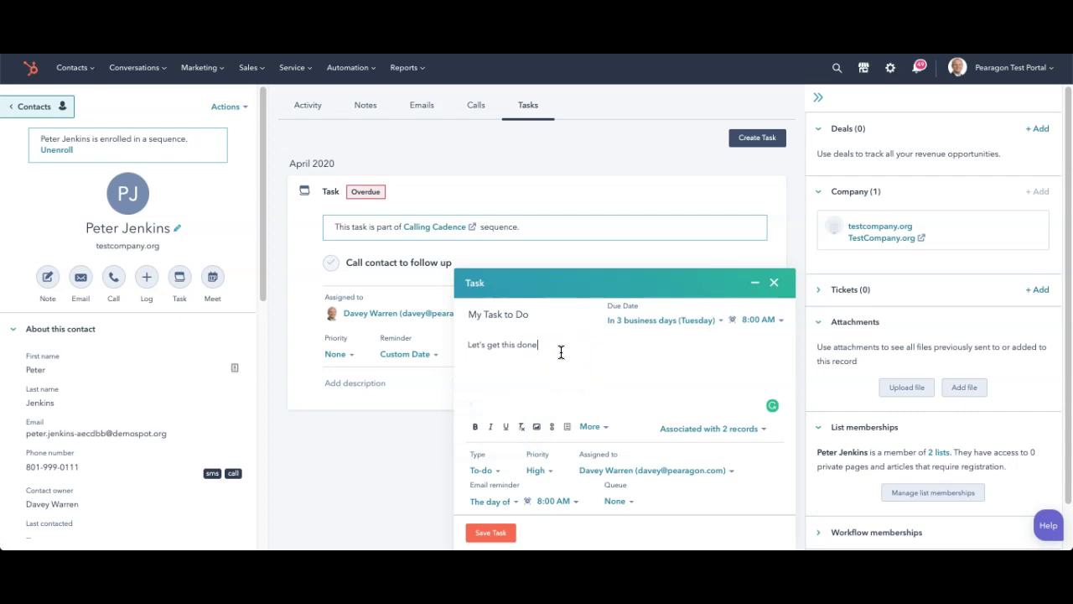
{"action": "left_click", "coordinate": [568, 364]}
{"action": "left_click", "coordinate": [543, 350]}
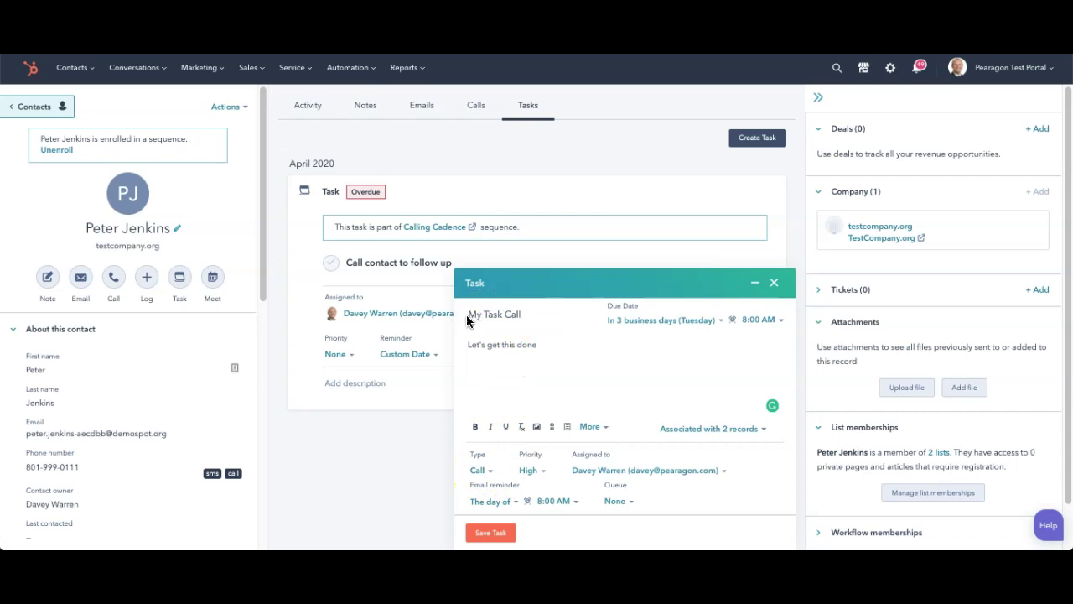
{"action": "left_click", "coordinate": [519, 317]}
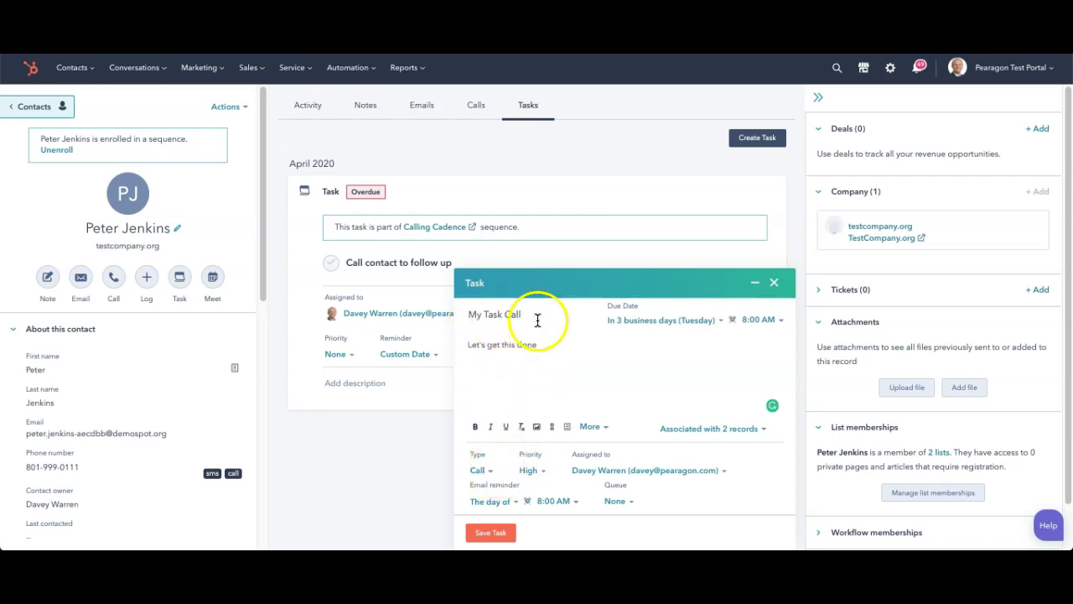
{"action": "left_click", "coordinate": [486, 469]}
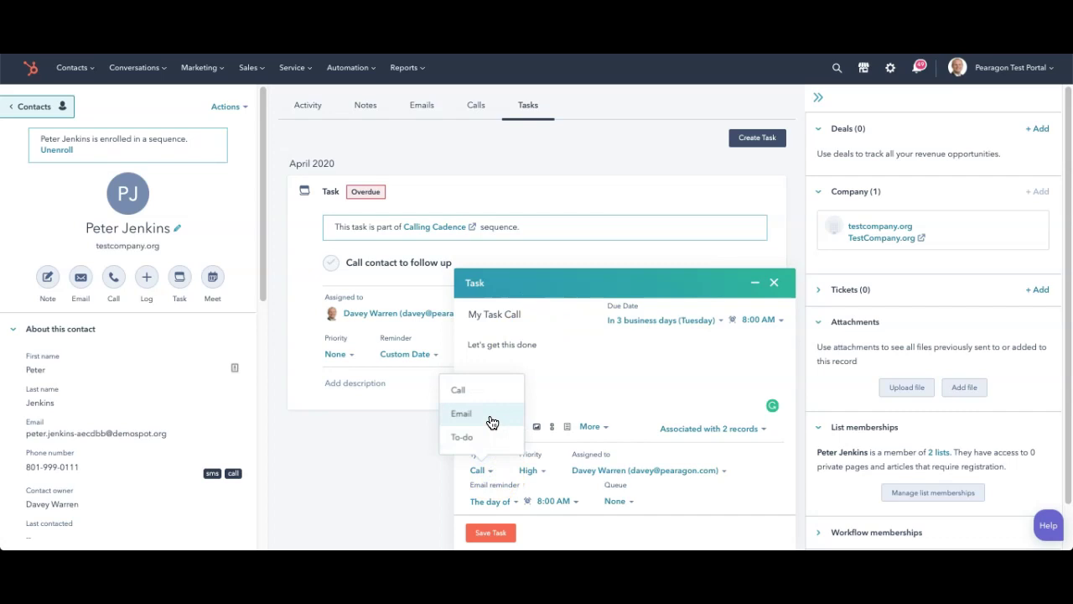
{"action": "left_click", "coordinate": [592, 383]}
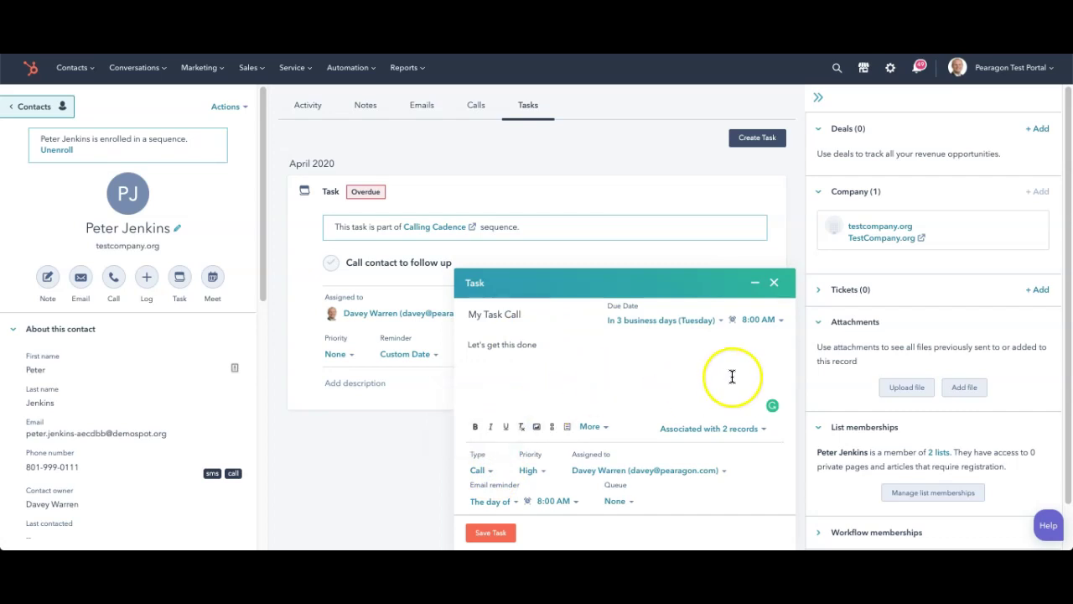
Step: Associate the task with an additional contact found by a name search, and save the task
{"action": "left_click", "coordinate": [762, 430]}
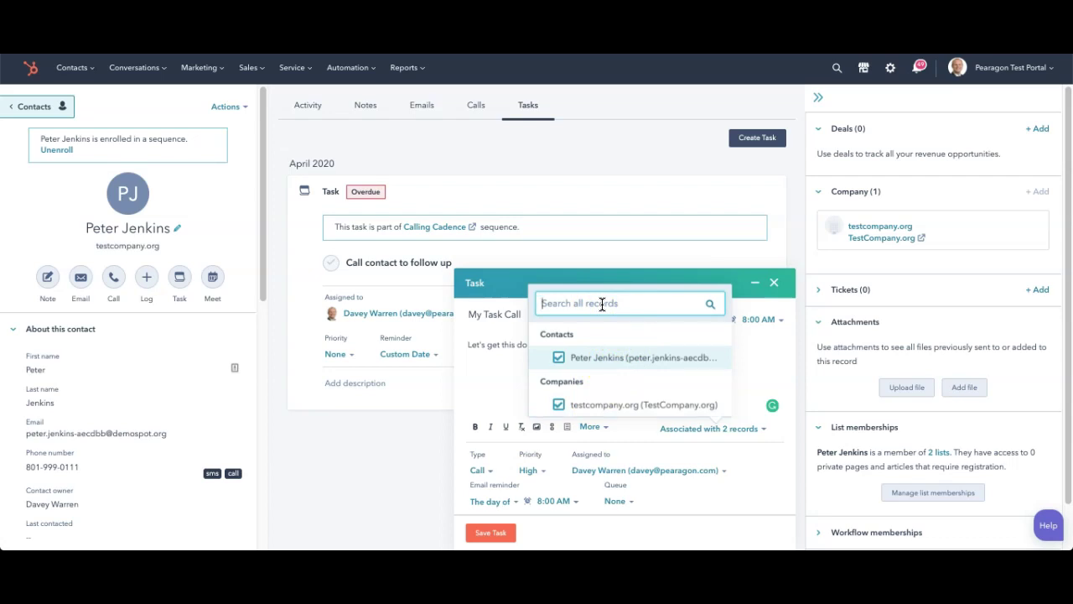
{"action": "type", "text": "john"}
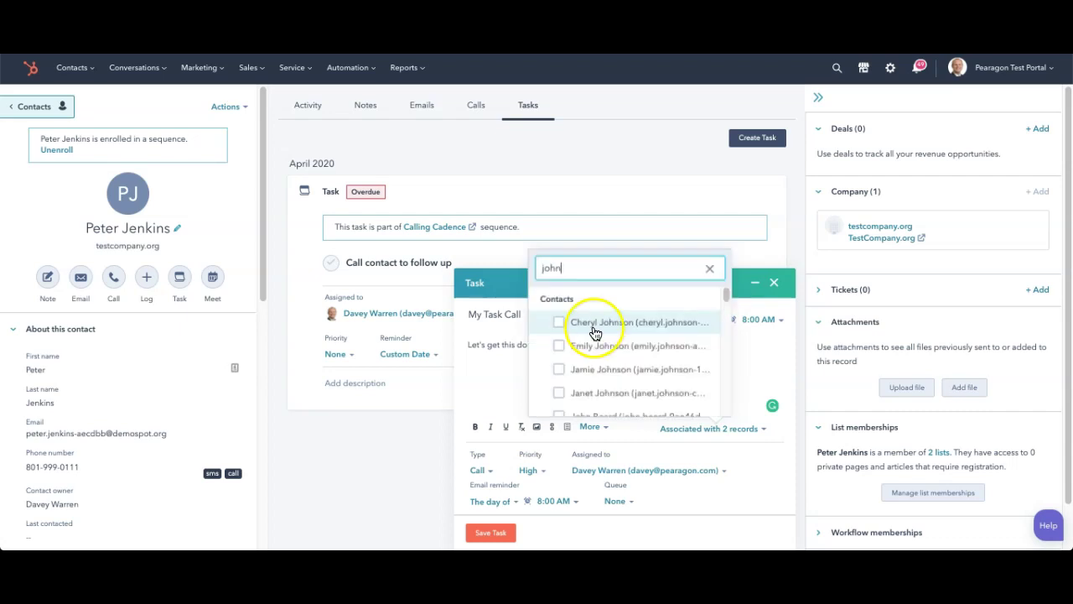
{"action": "left_click", "coordinate": [558, 392]}
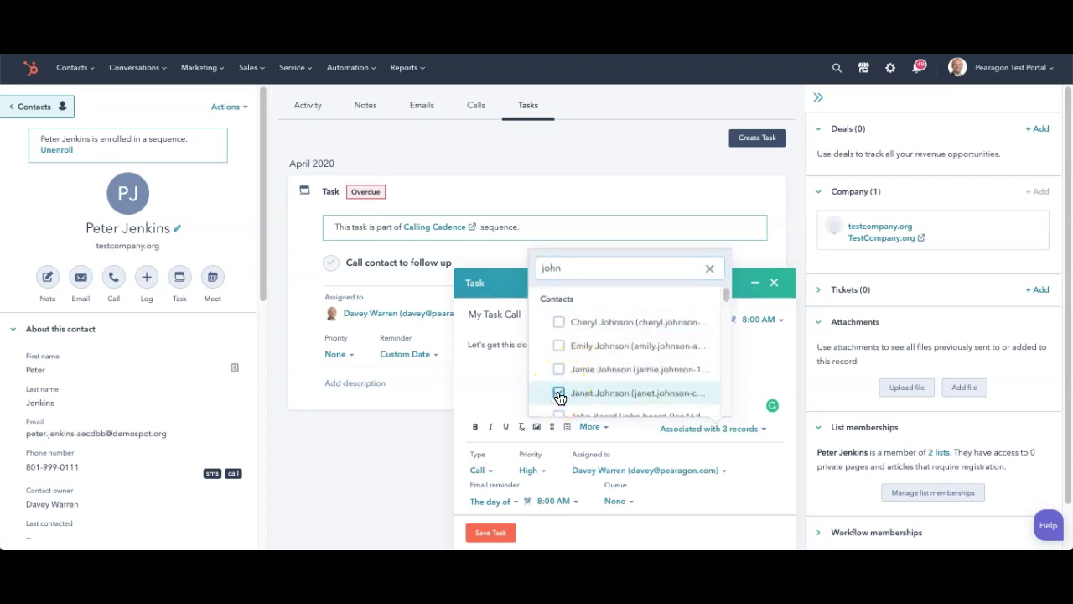
{"action": "left_click", "coordinate": [746, 381]}
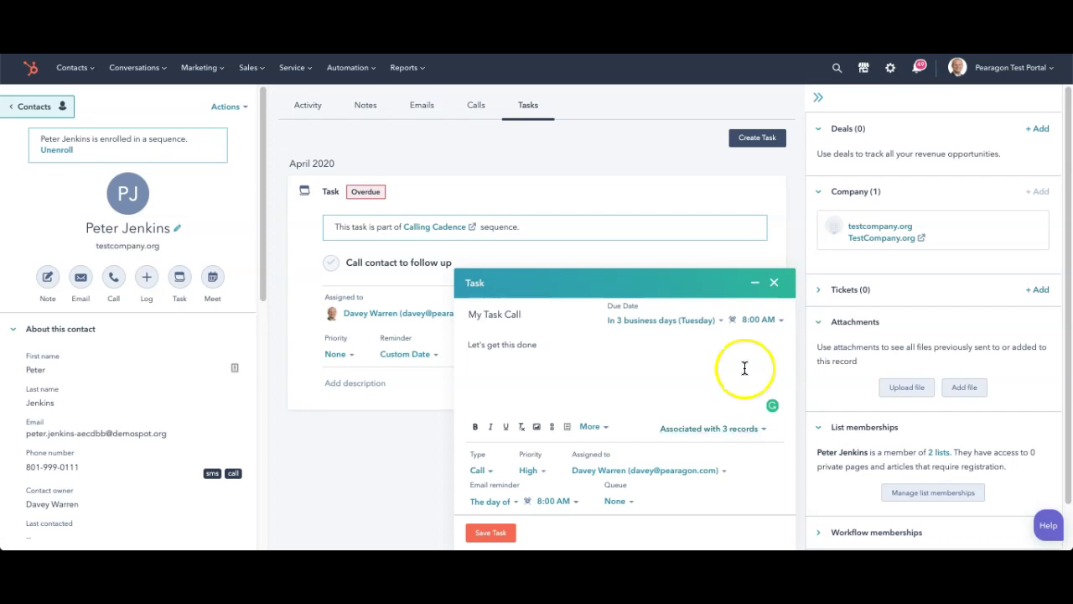
{"action": "left_click", "coordinate": [491, 534]}
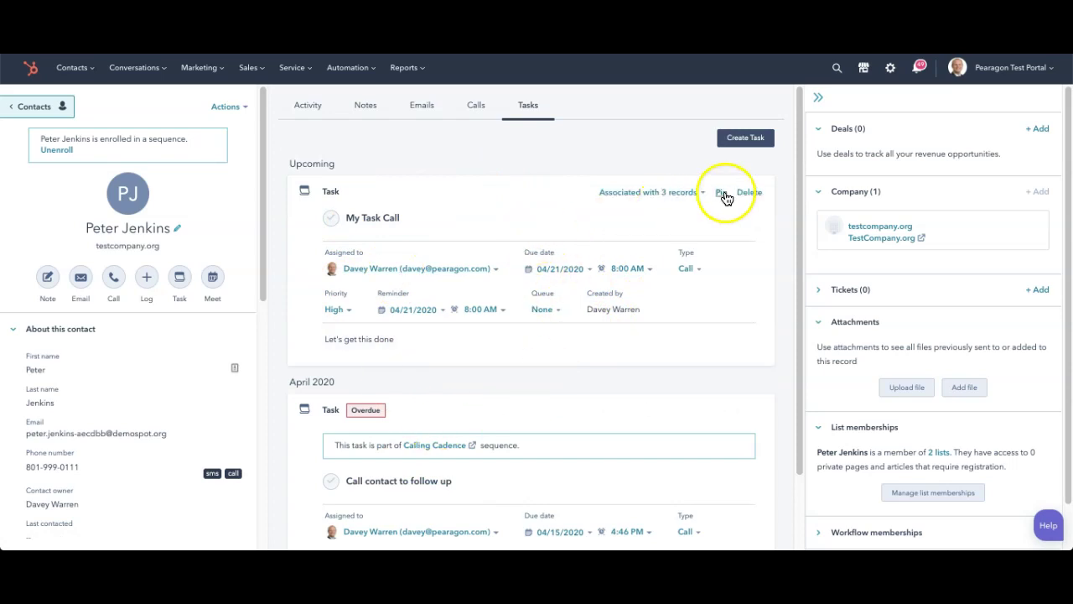
Step: View the contact's activity timeline and check where the upcoming task is listed
{"action": "left_click", "coordinate": [310, 104]}
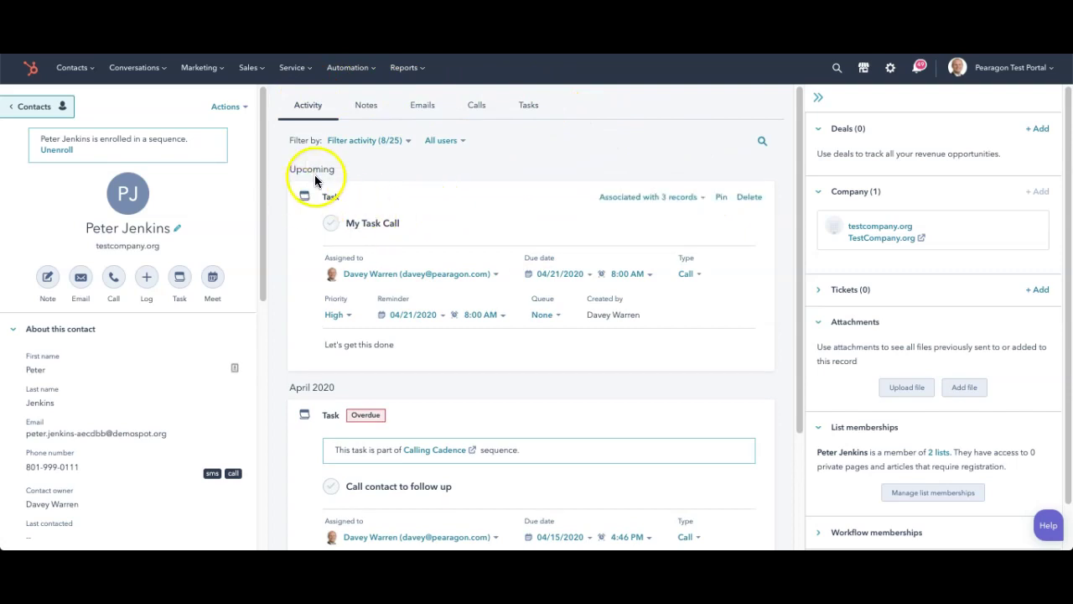
{"action": "left_click_drag", "start_coordinate": [337, 170], "coordinate": [292, 174]}
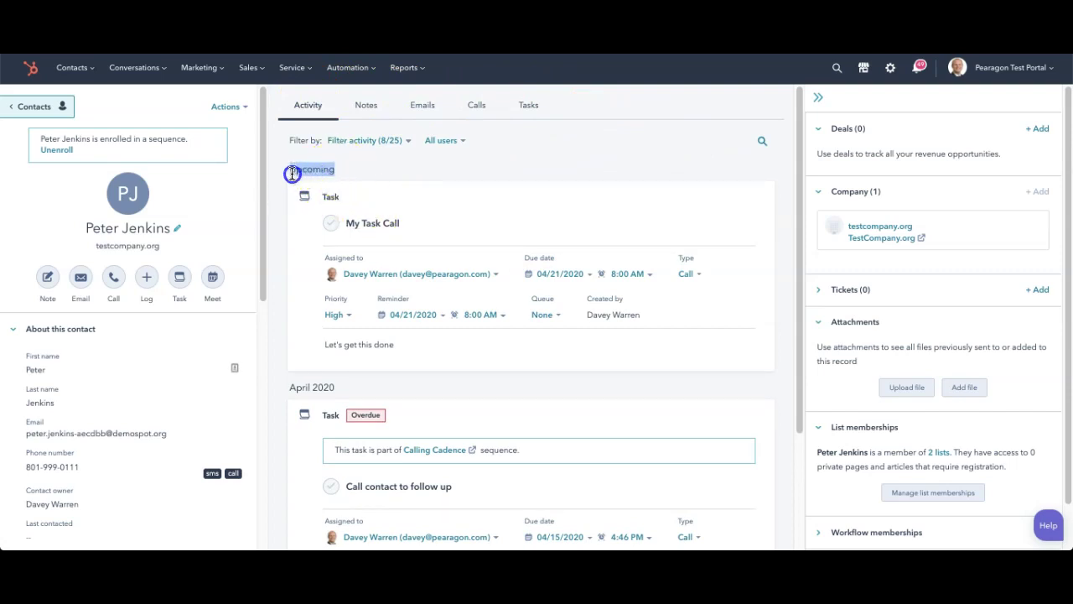
{"action": "left_click", "coordinate": [390, 171]}
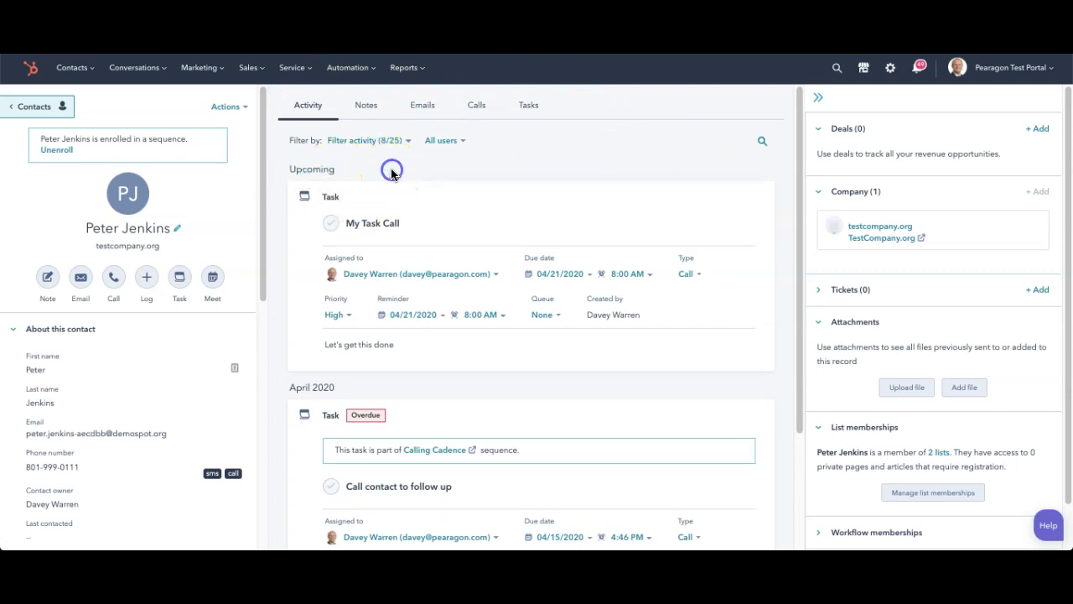
{"action": "left_click", "coordinate": [255, 76]}
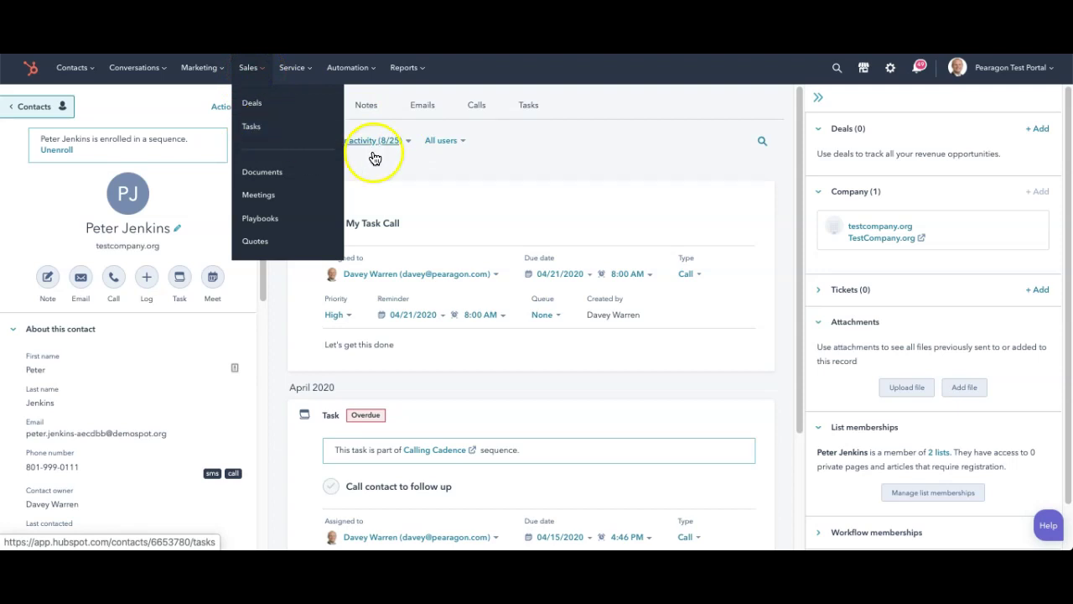
{"action": "left_click", "coordinate": [469, 183]}
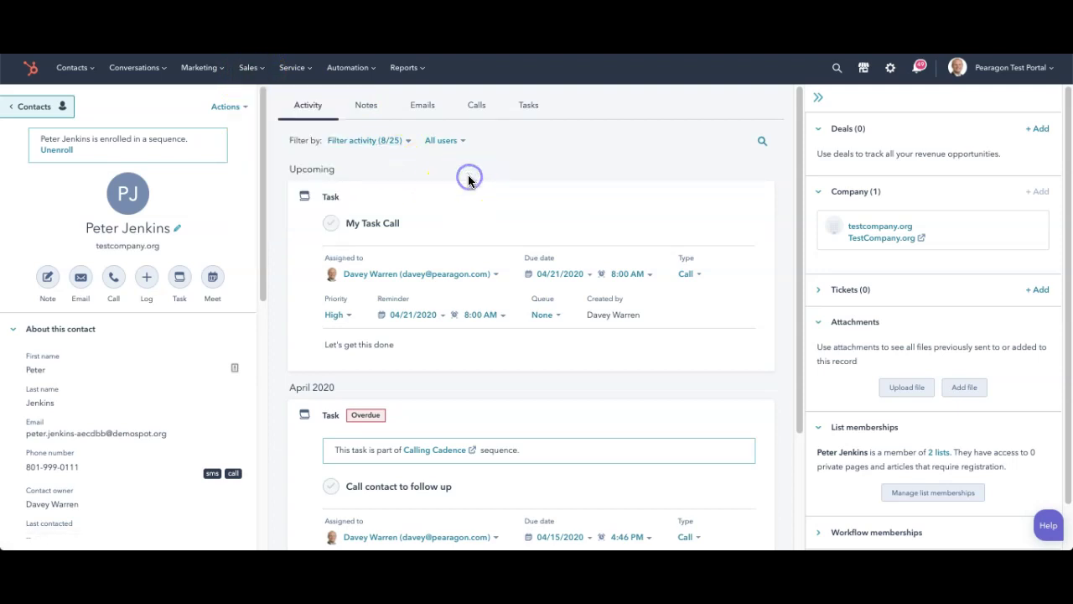
Step: Open the list of all contacts and create a task for the first contact in it
{"action": "left_click", "coordinate": [91, 72]}
{"action": "left_click", "coordinate": [77, 103]}
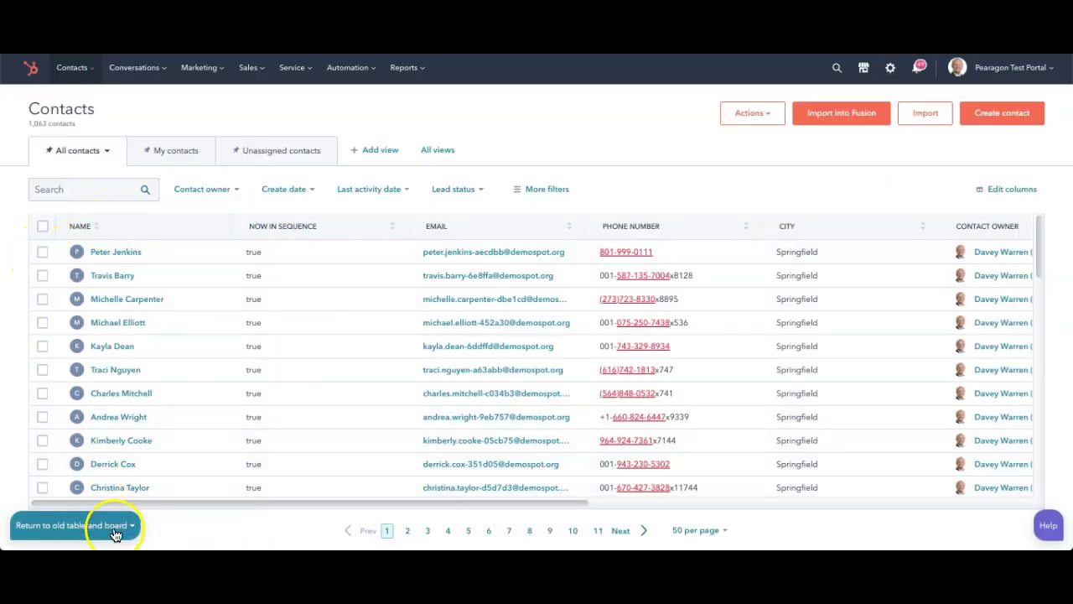
{"action": "left_click", "coordinate": [42, 253]}
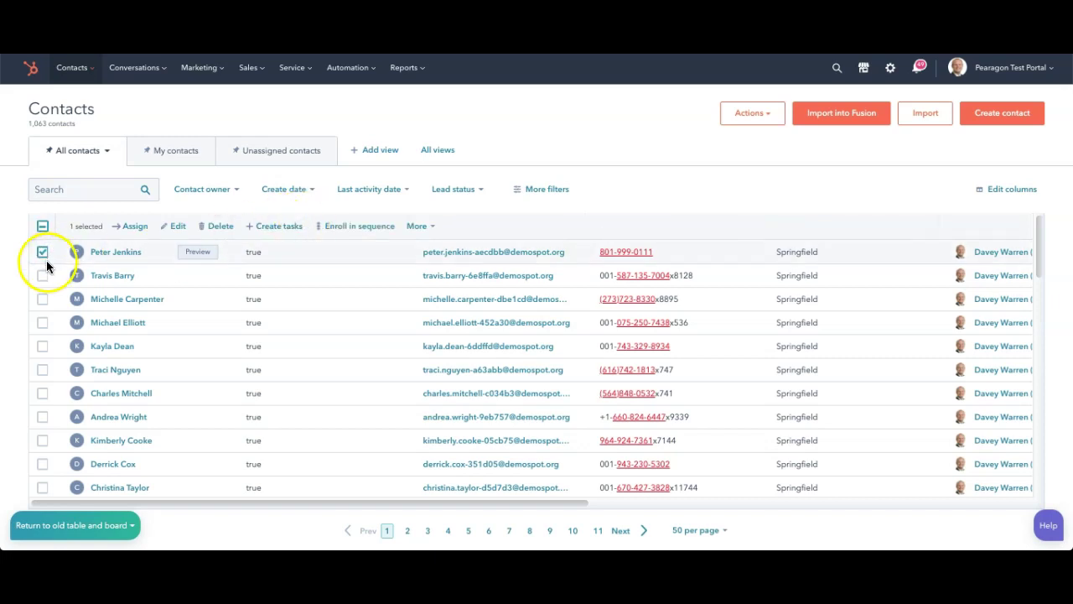
{"action": "left_click", "coordinate": [279, 228]}
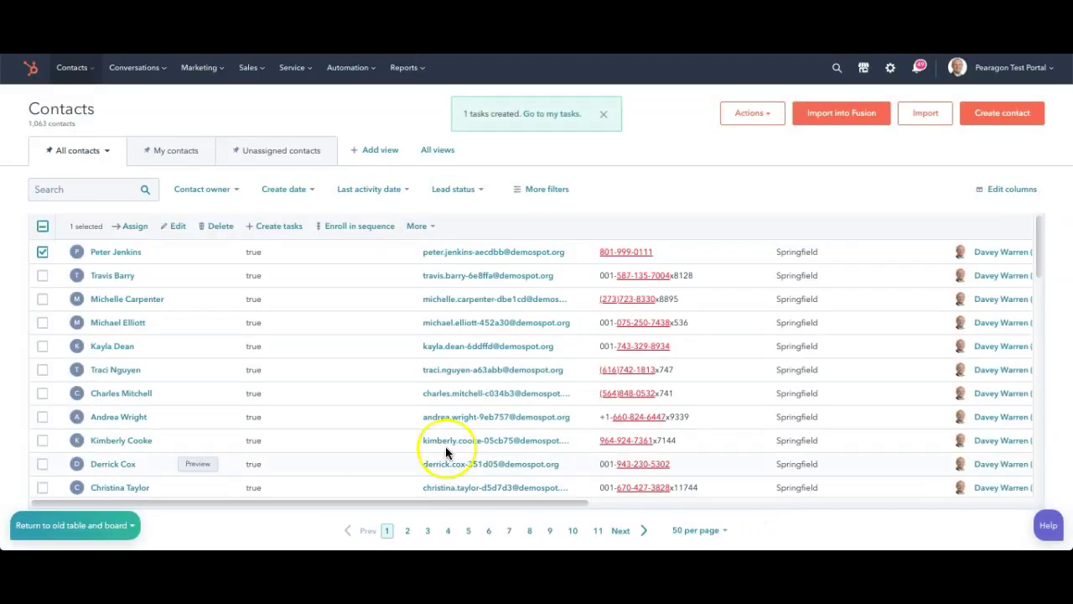
Step: Select all contacts on the current page of the contacts list
{"action": "left_click", "coordinate": [42, 226]}
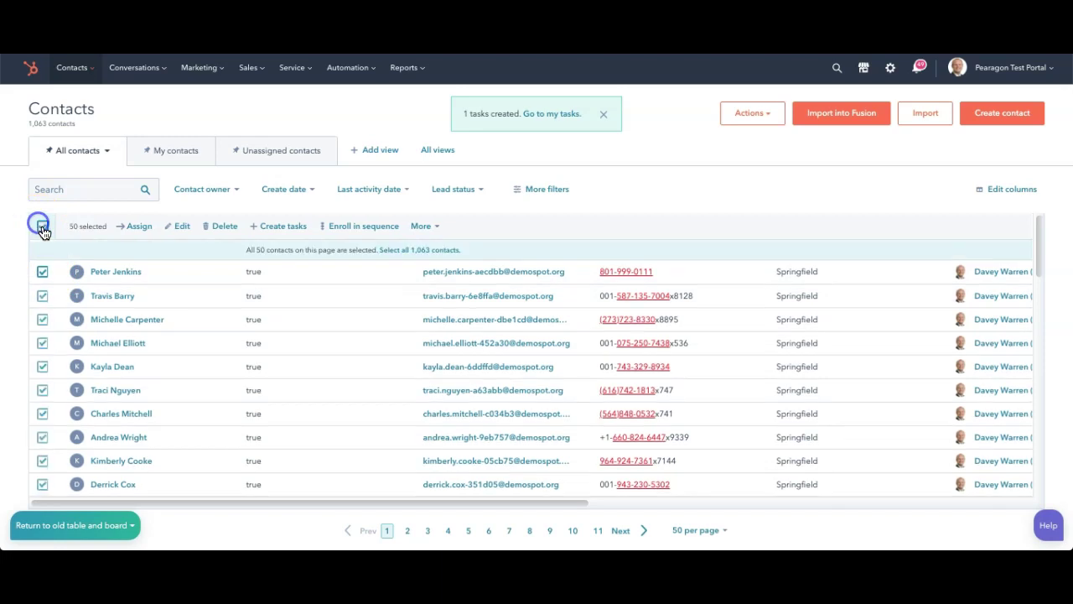